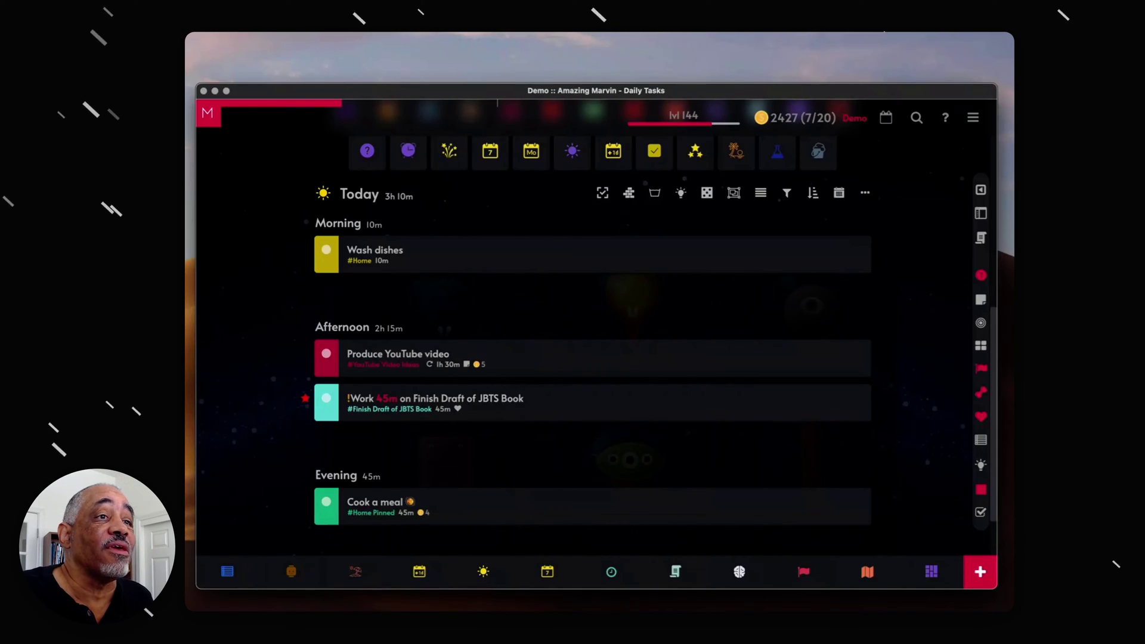
# Scroll up the dashboard to reveal the project shortcuts, the 17% reading ring and the habit cards.
pyautogui.scroll(3, 931, 398)
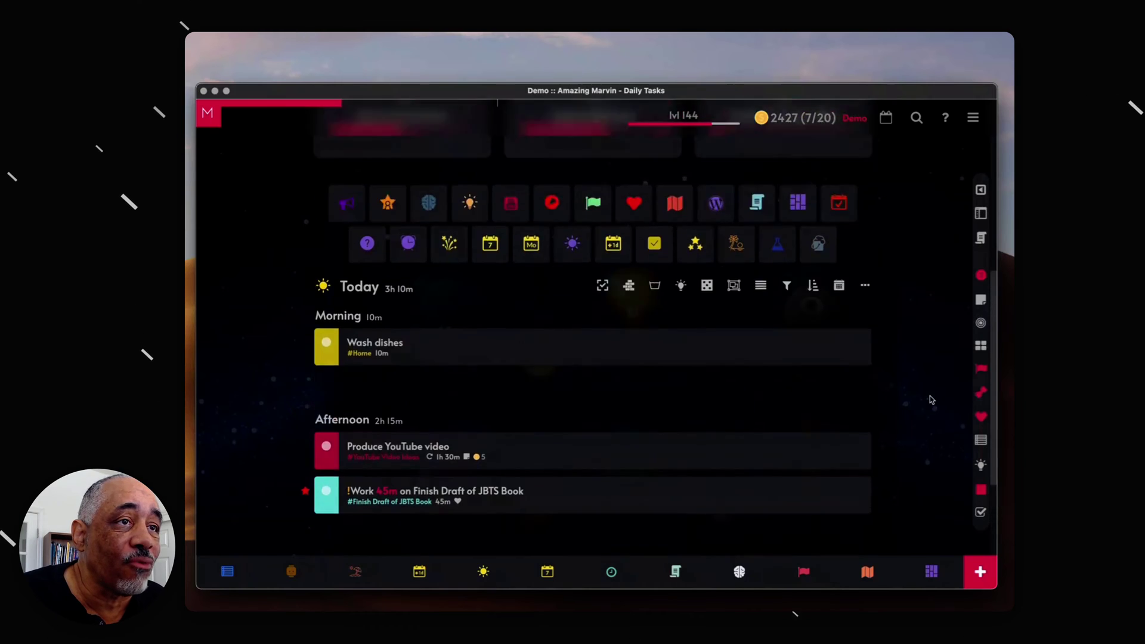
pyautogui.scroll(5, 931, 399)
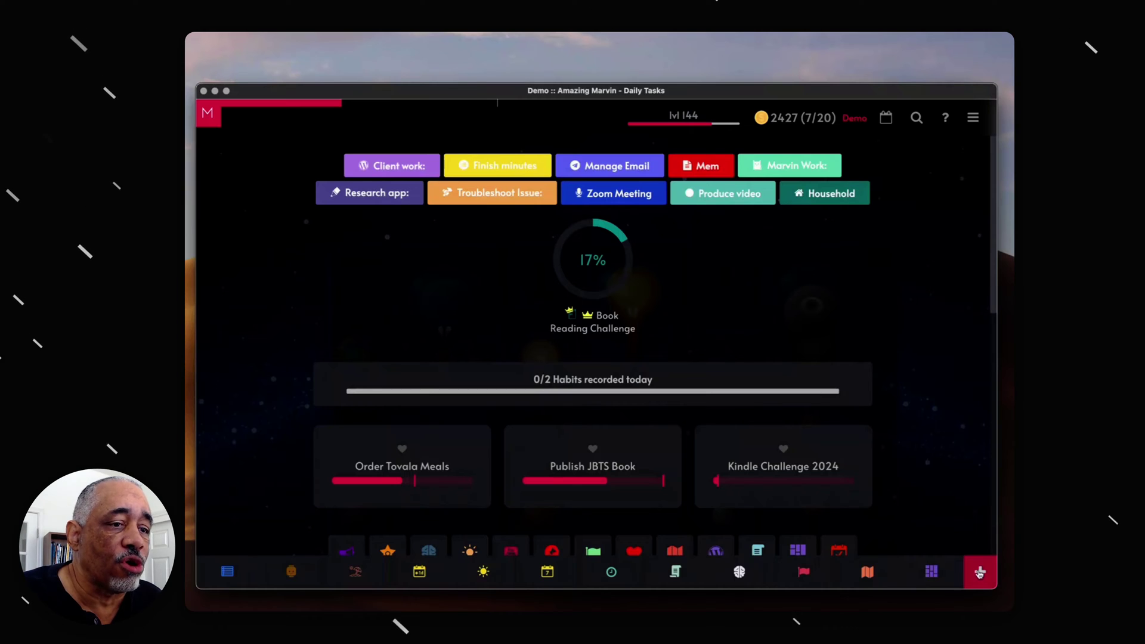
# Add a 'Clean kitchen' task scheduled for today, with a ~10m estimate, in the Home project.
pyautogui.click(980, 573)
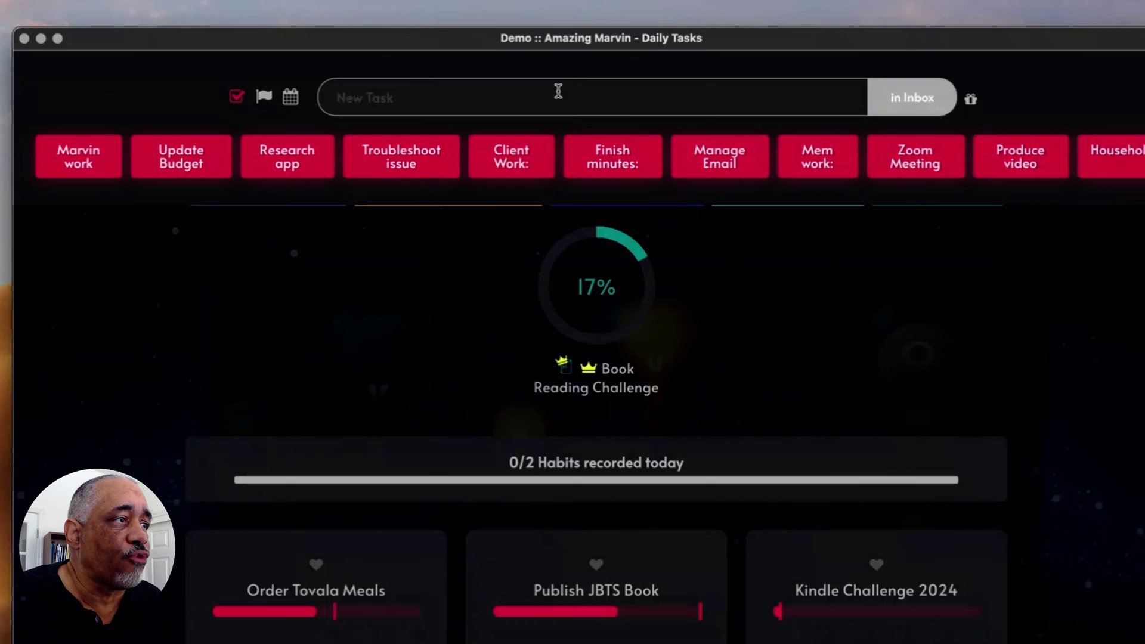
pyautogui.write('Clean')
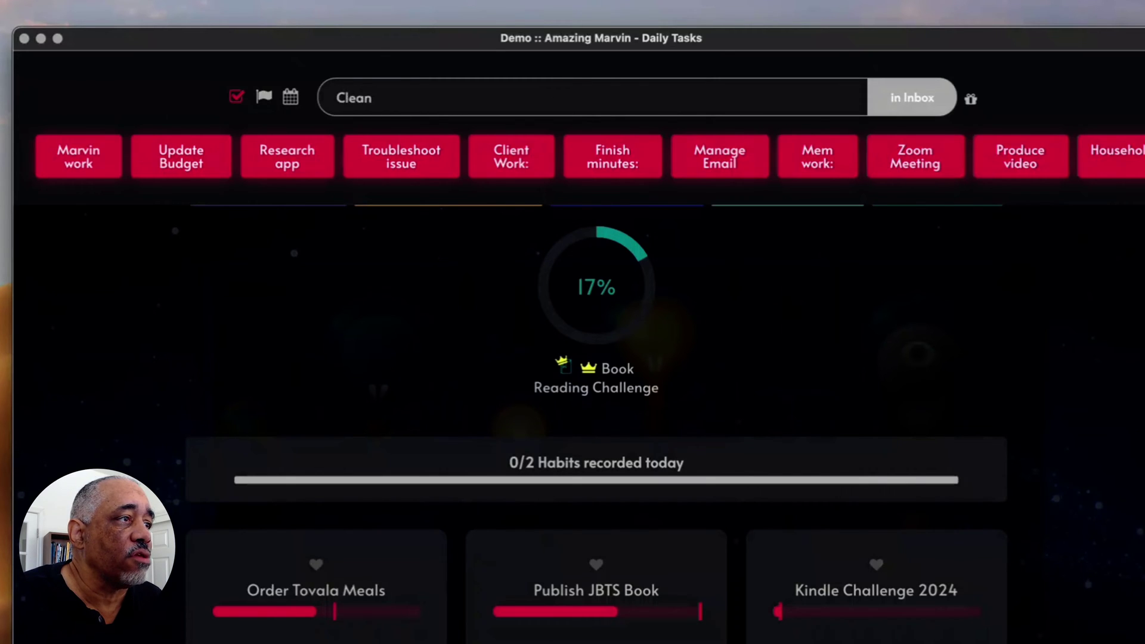
pyautogui.write(' kitchen')
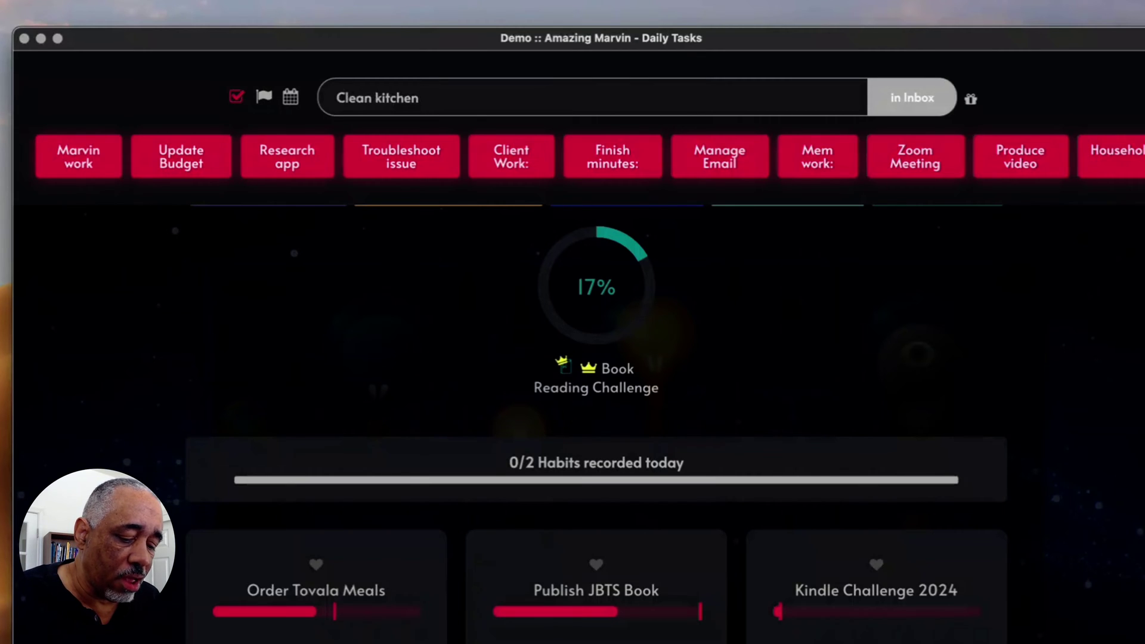
pyautogui.write('+')
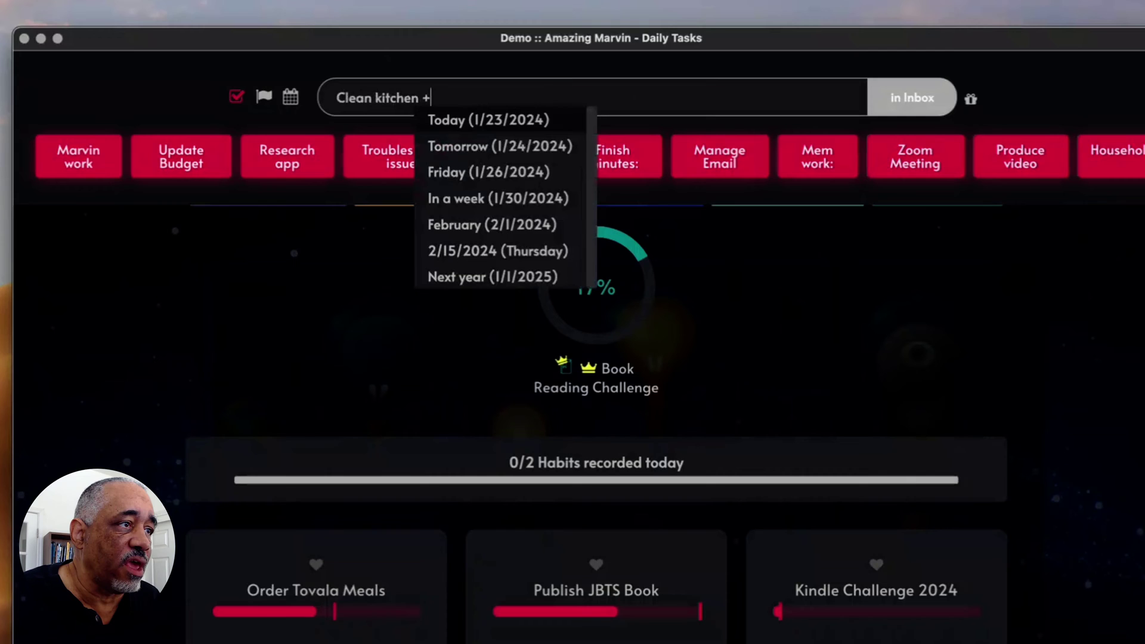
pyautogui.press('Return')
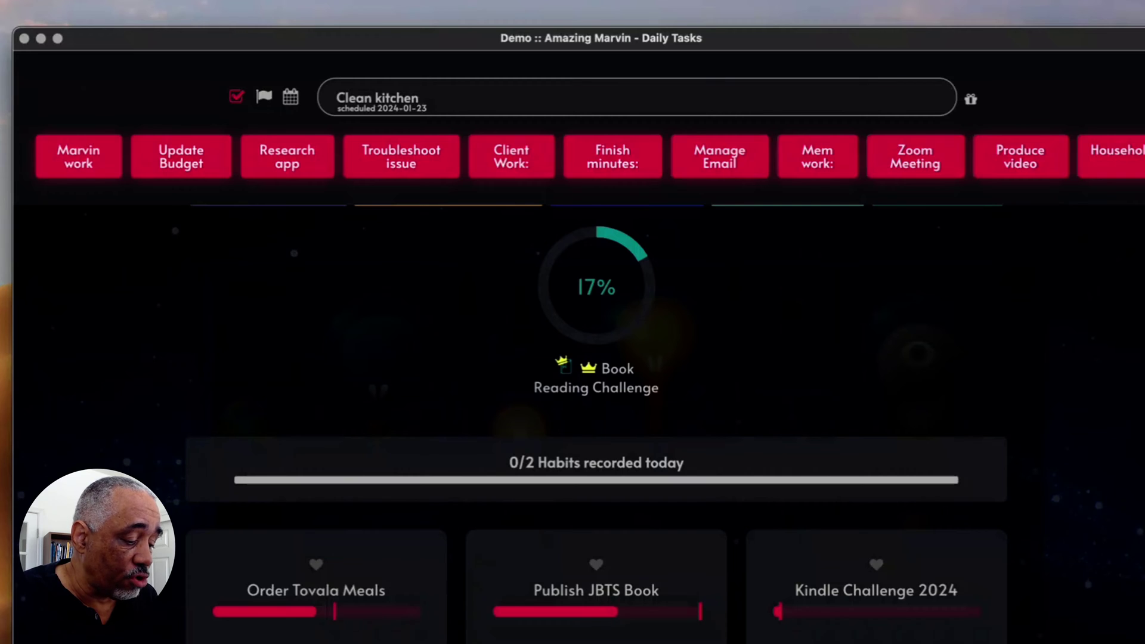
pyautogui.write('~')
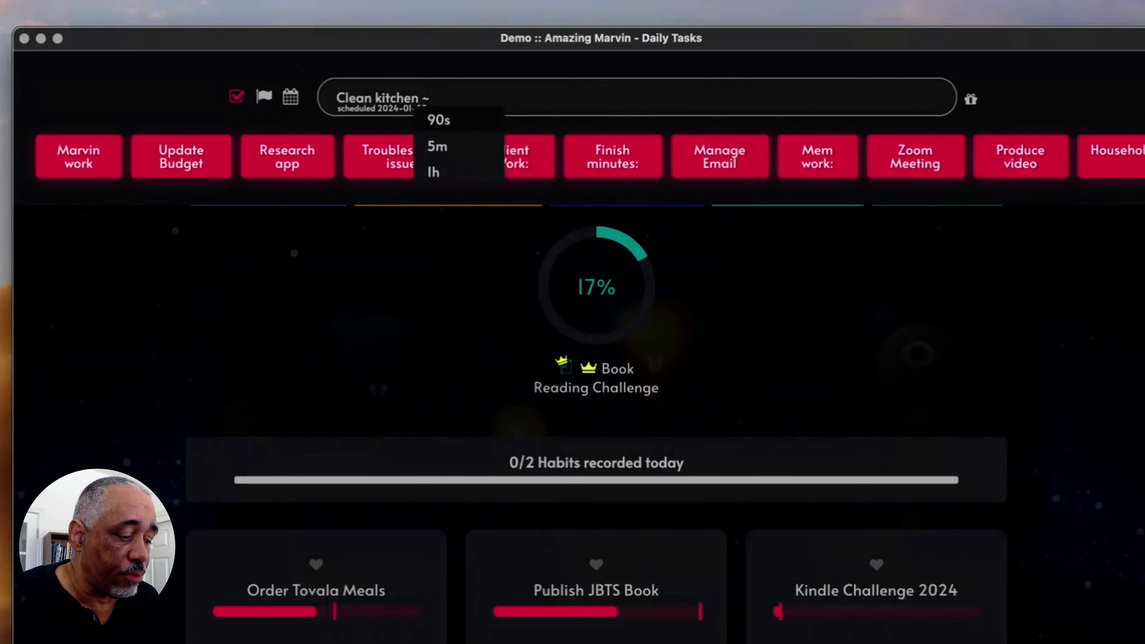
pyautogui.write('10')
pyautogui.press('Return')
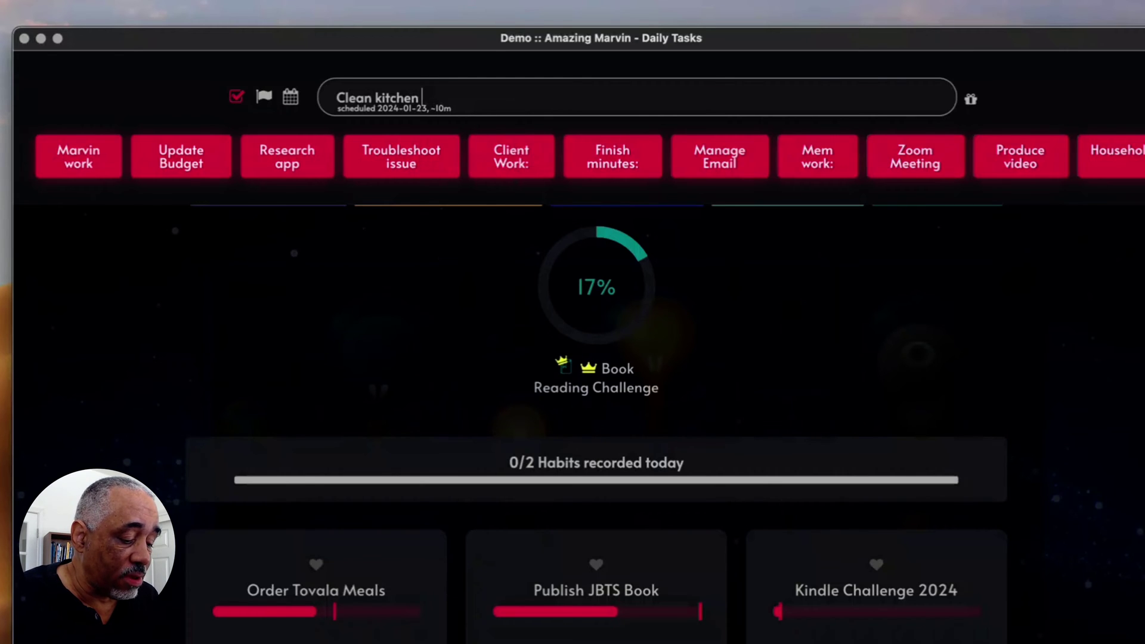
pyautogui.write('#')
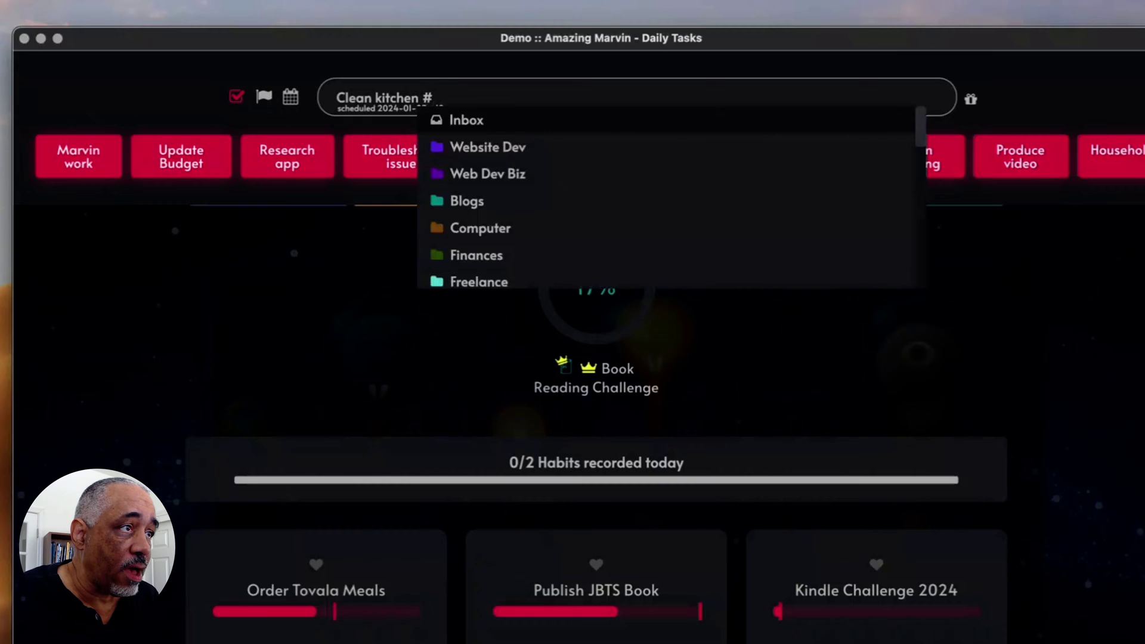
pyautogui.write('hom')
pyautogui.press('Return')
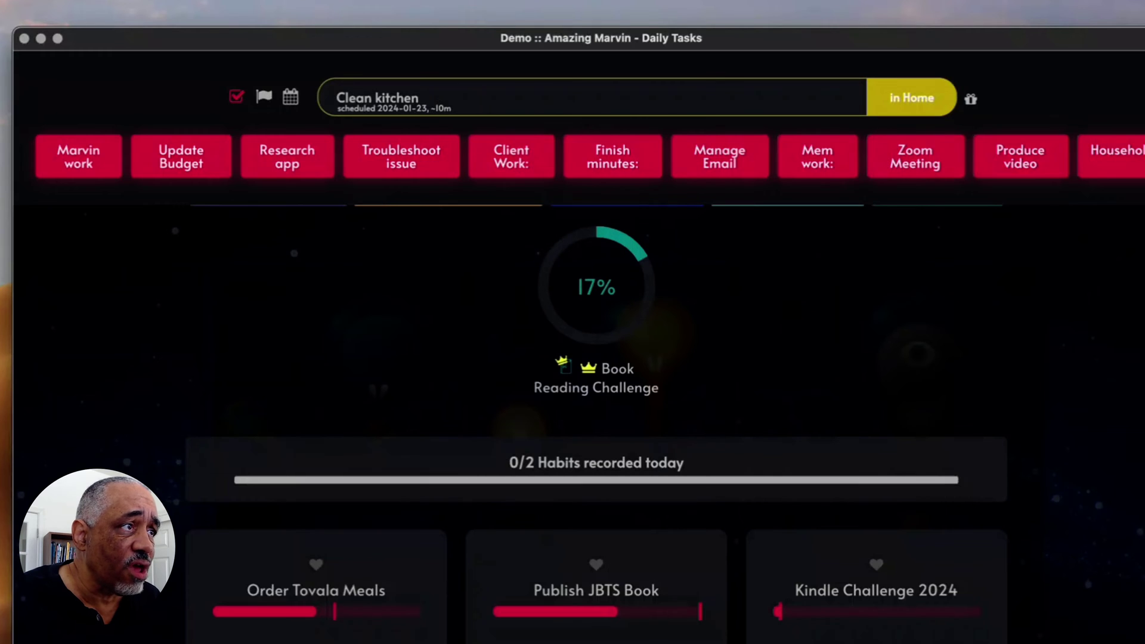
pyautogui.press('Return')
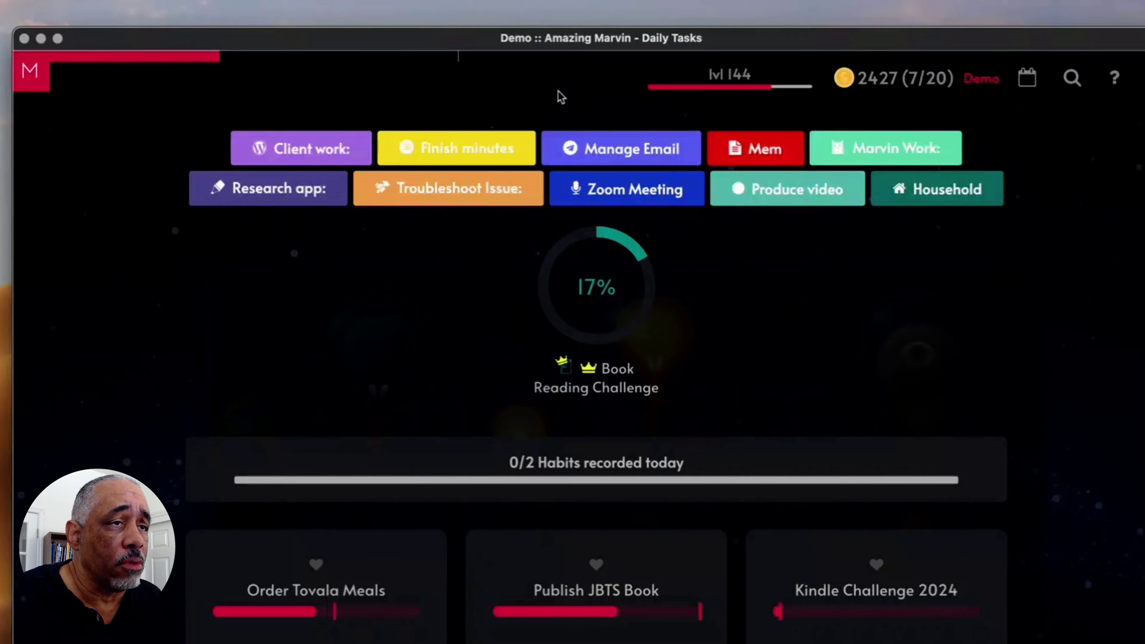
pyautogui.scroll(-2, 737, 292)
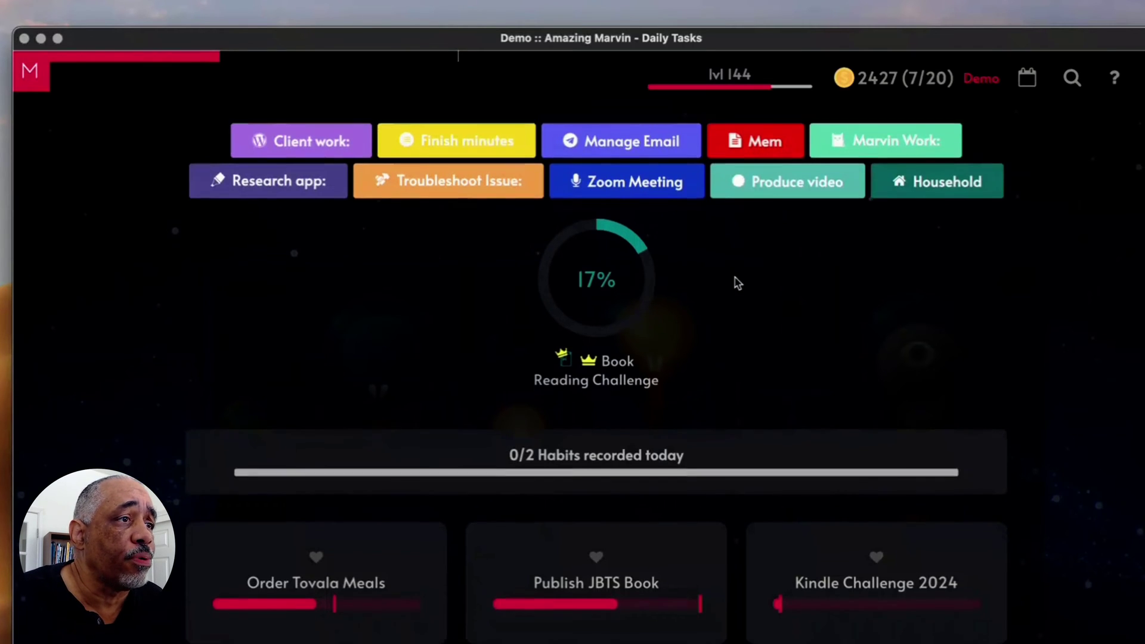
pyautogui.scroll(-10, 740, 259)
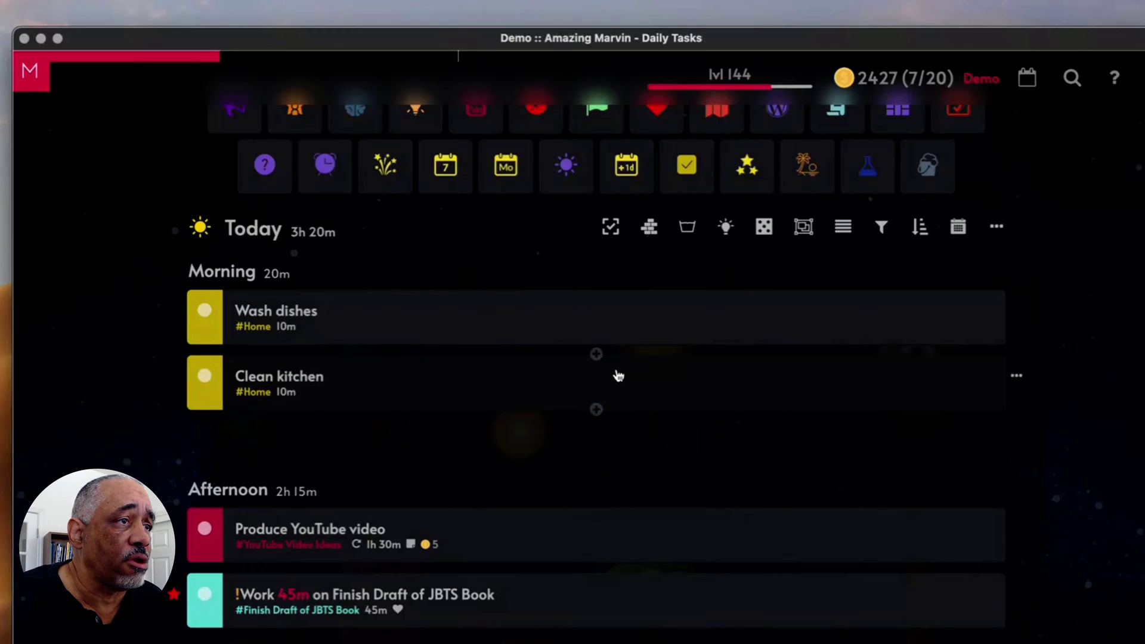
pyautogui.scroll(10, 650, 356)
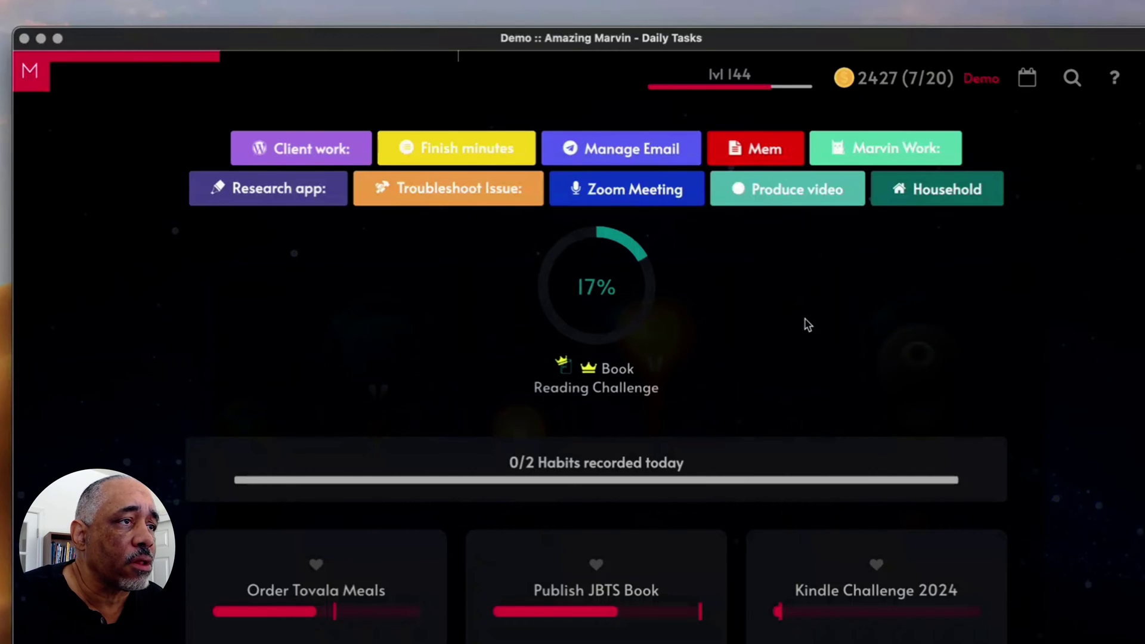
# Bring up the New Task quick-add bar and its row of templates with the N shortcut.
pyautogui.press('n')
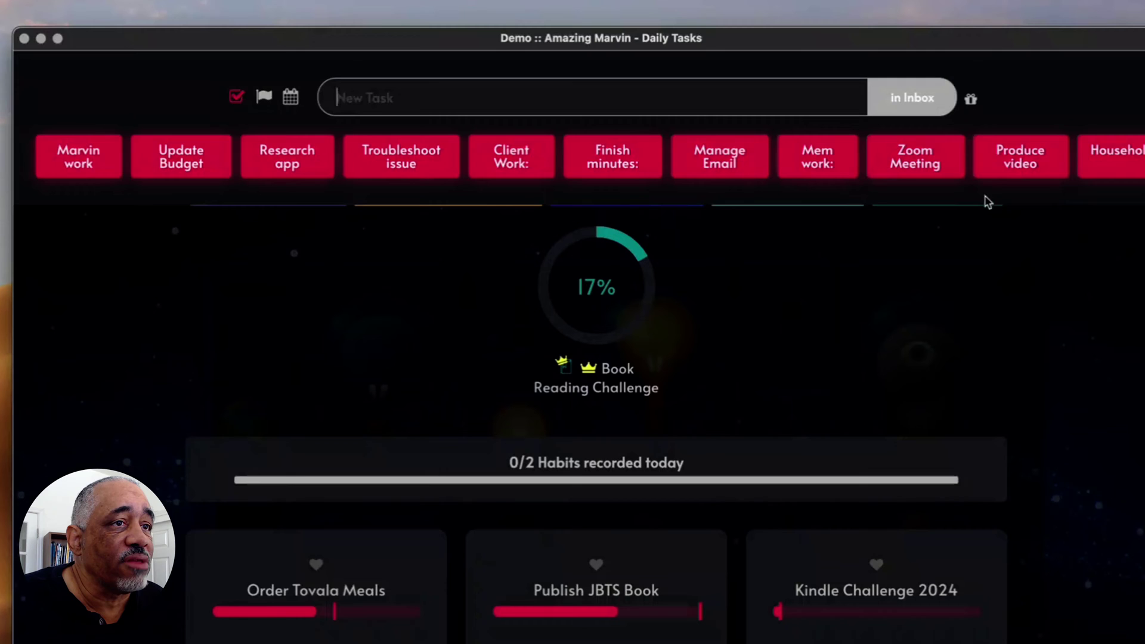
# Create and save a Household template task: Home project, today, 30m.
pyautogui.click(1117, 154)
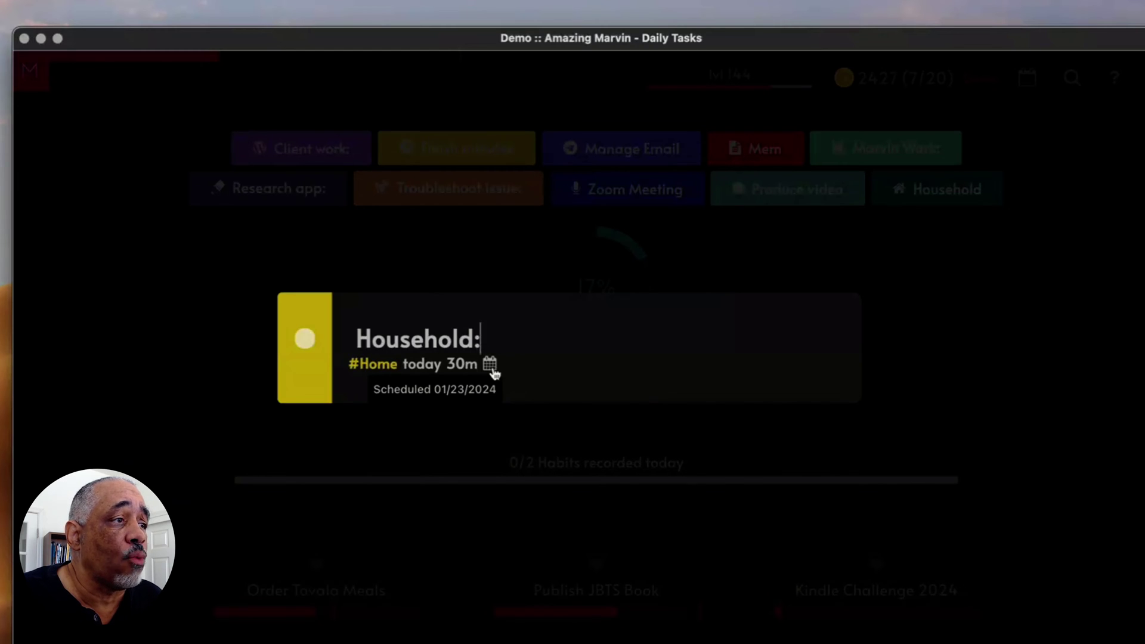
pyautogui.press('Return')
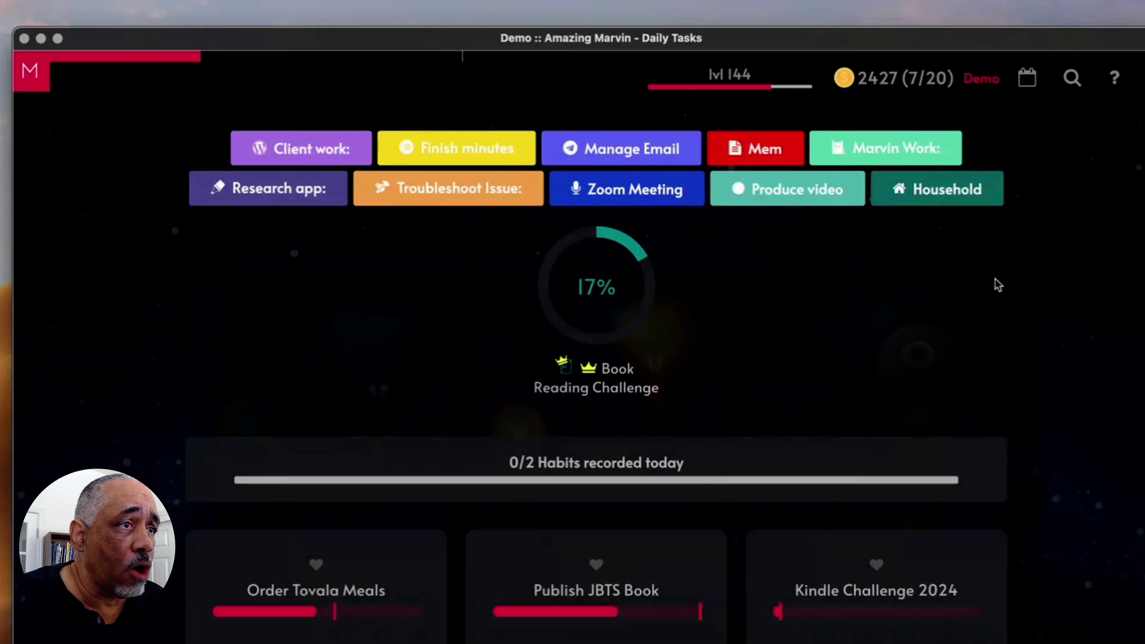
pyautogui.scroll(-4, 979, 268)
pyautogui.scroll(4, 979, 269)
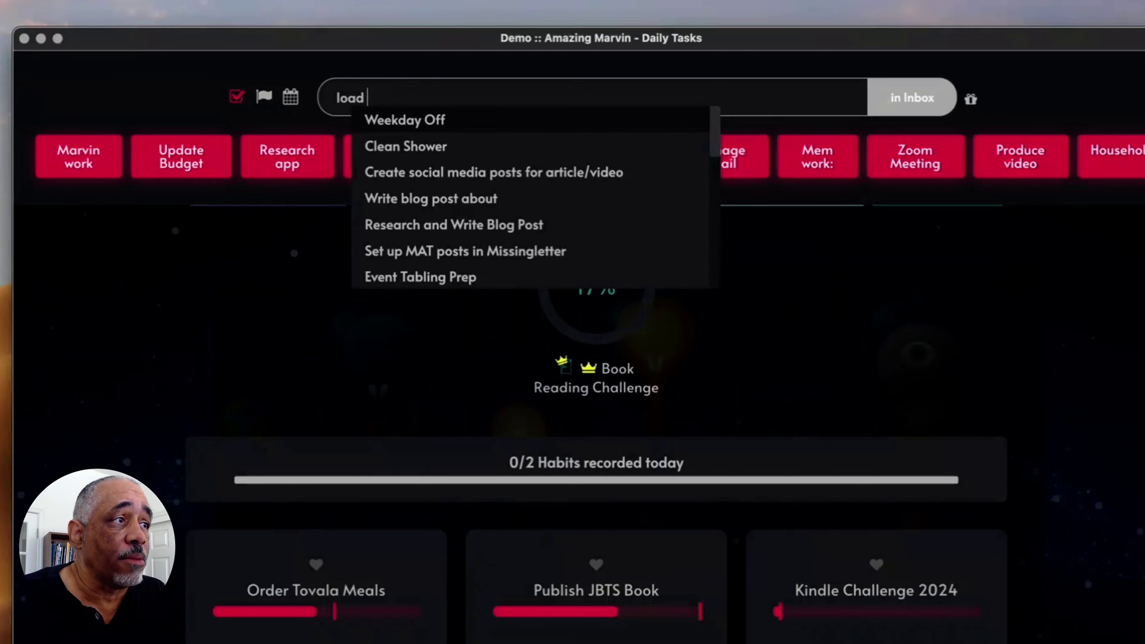
pyautogui.click(843, 329)
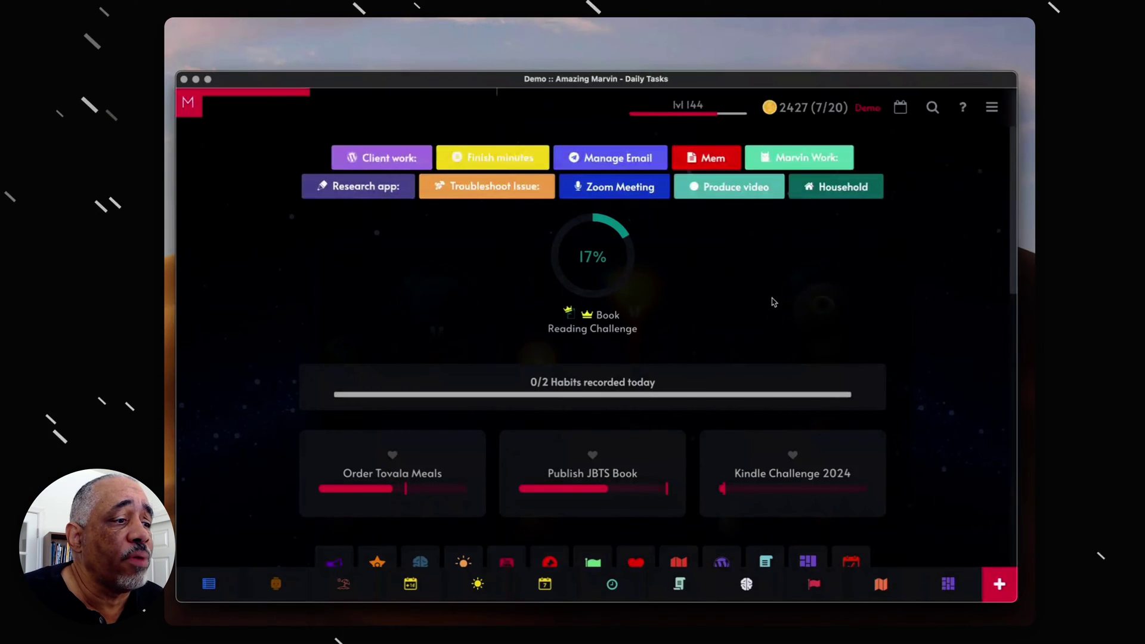
pyautogui.scroll(-1, 764, 315)
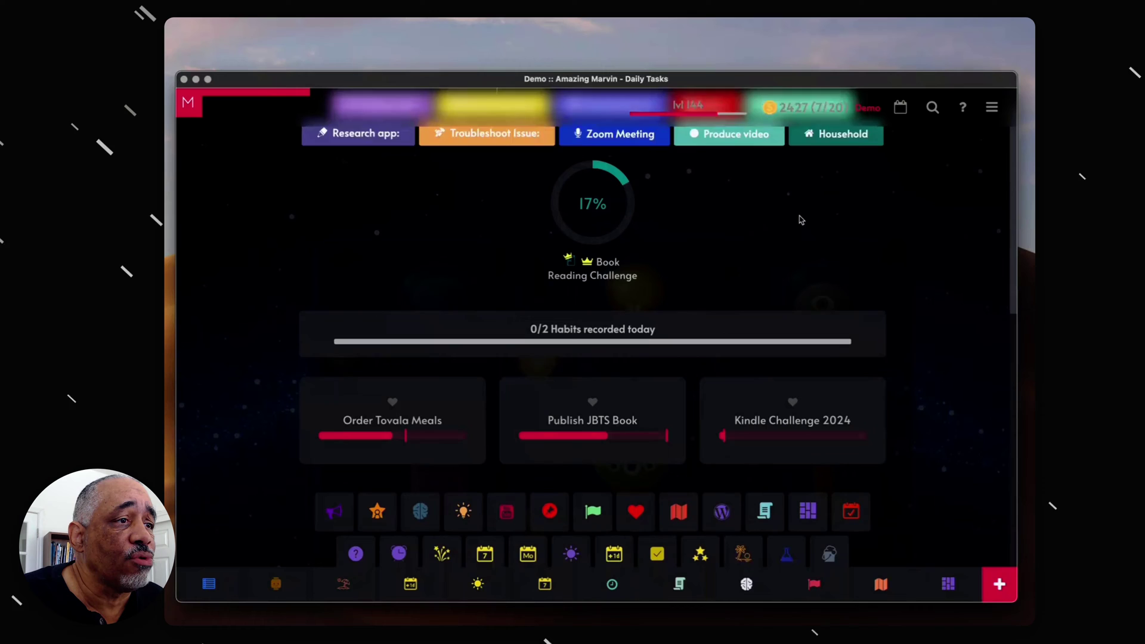
pyautogui.scroll(1, 785, 205)
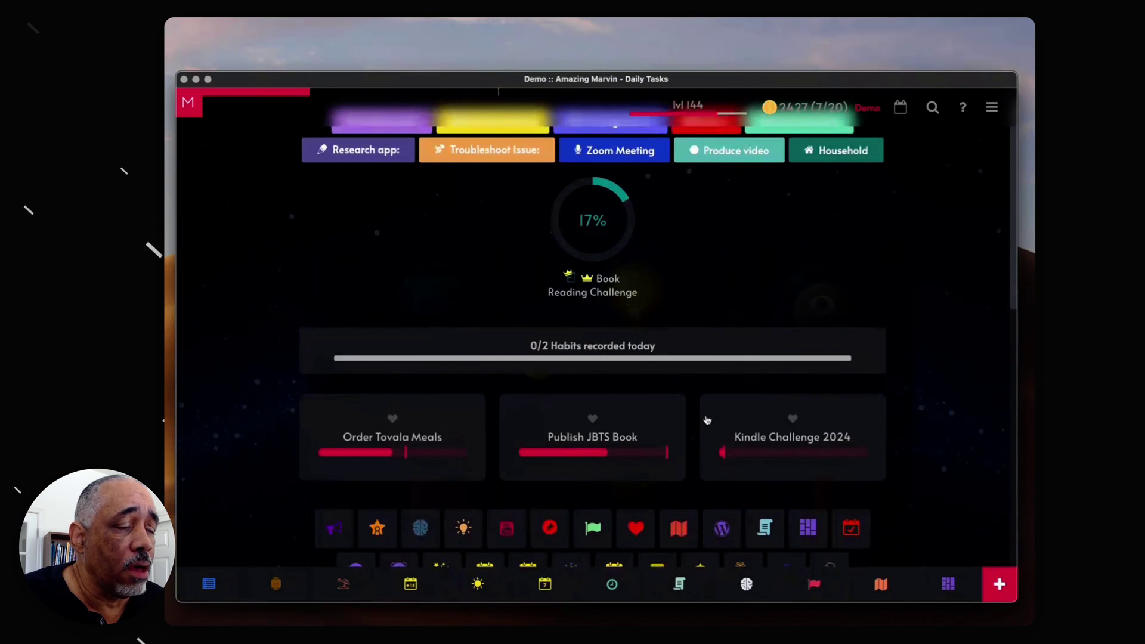
# Switch to the My Week view for Week 4 with the Pinned sidebar.
pyautogui.click(540, 589)
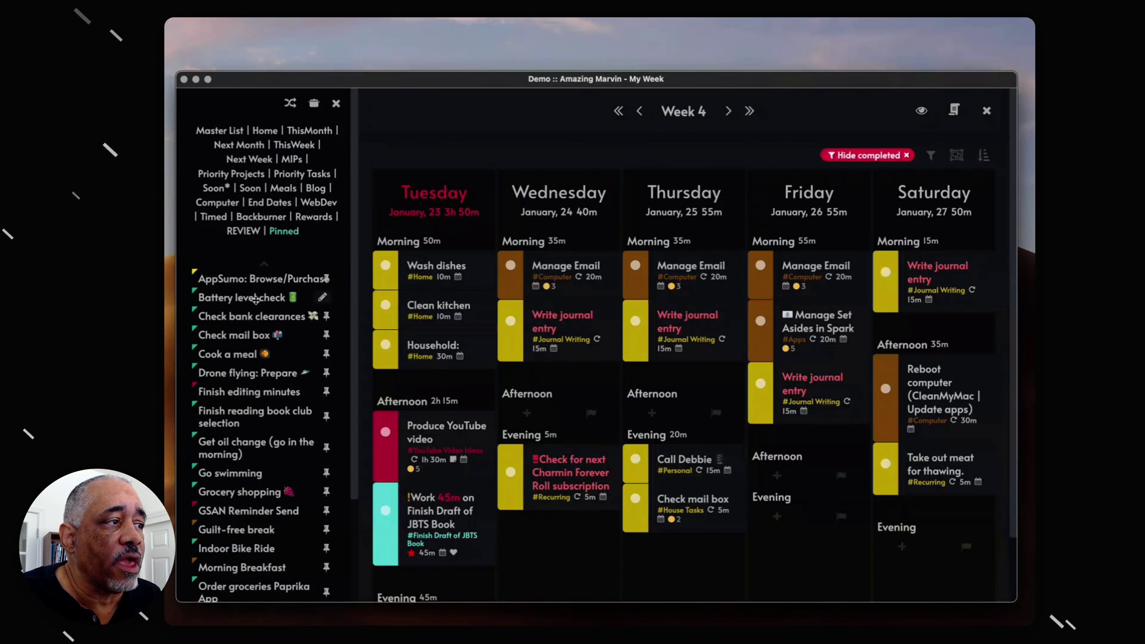
# Drag 'Battery level check' into Tuesday's Morning section and open its details.
pyautogui.moveTo(255, 300); pyautogui.dragTo(438, 373)
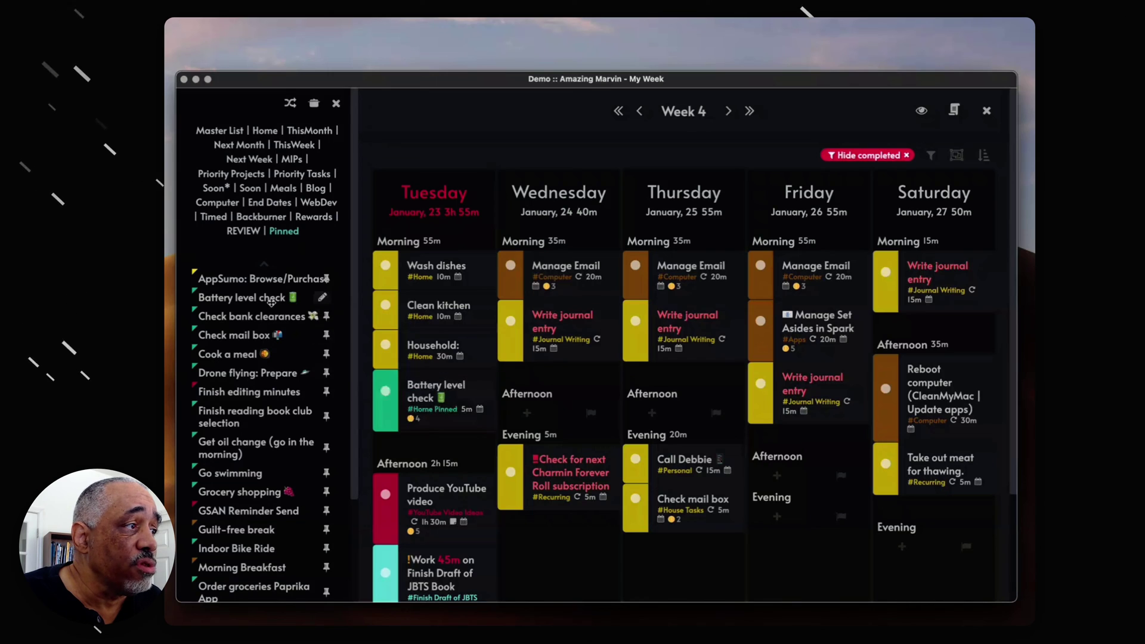
pyautogui.click(325, 299)
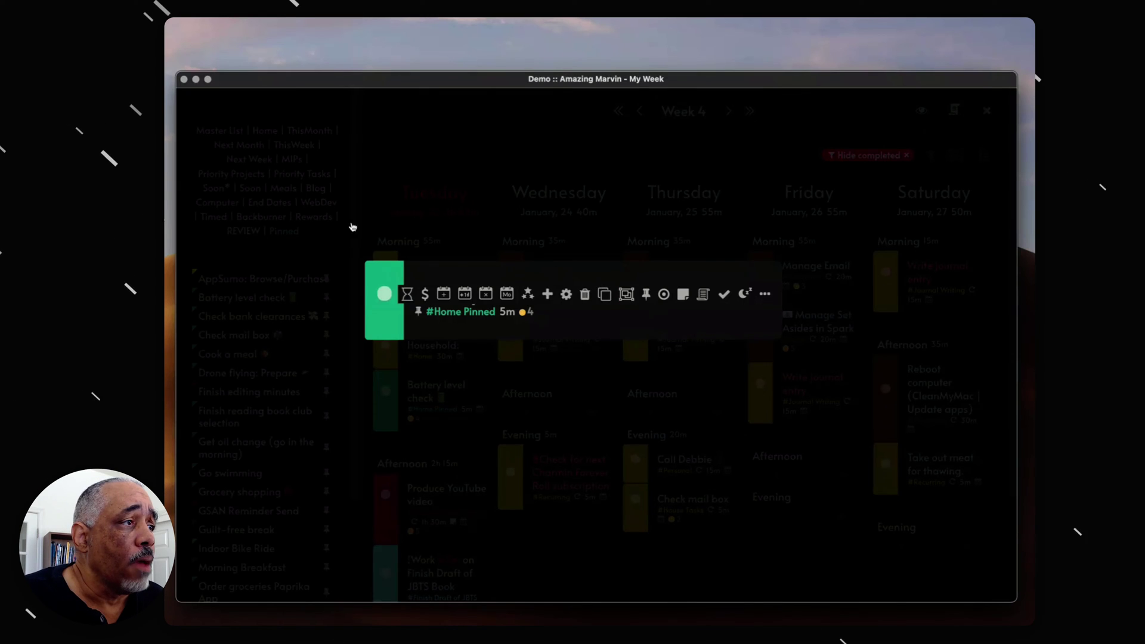
# Dismiss the task popup so Tuesday's Morning shows Battery level check, totalling 55m.
pyautogui.click(344, 235)
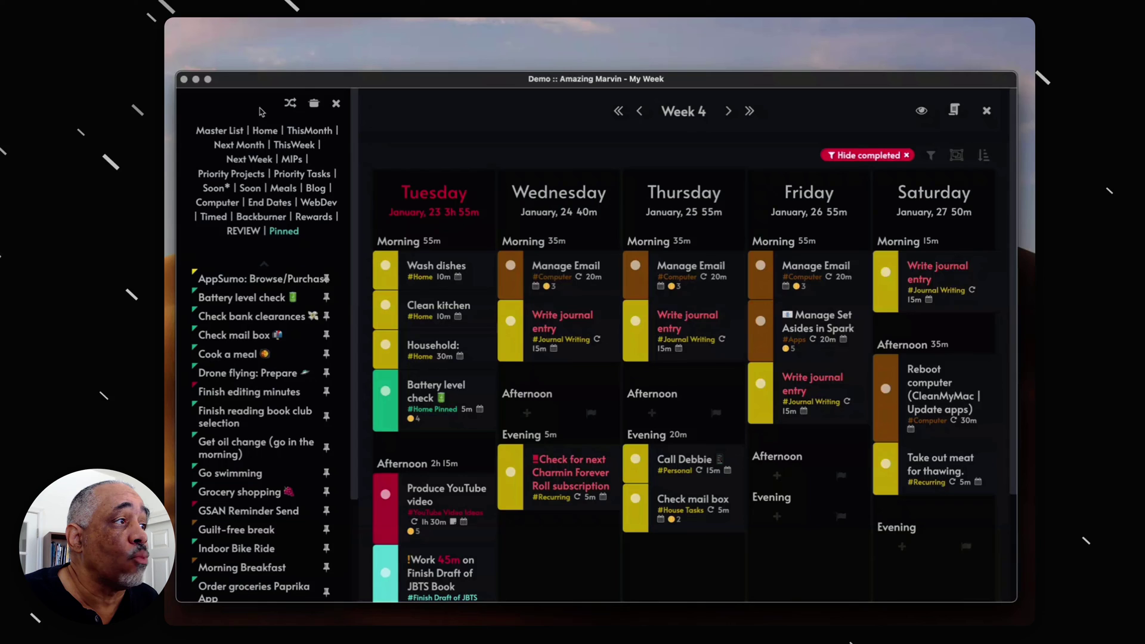
pyautogui.scroll(-2, 327, 357)
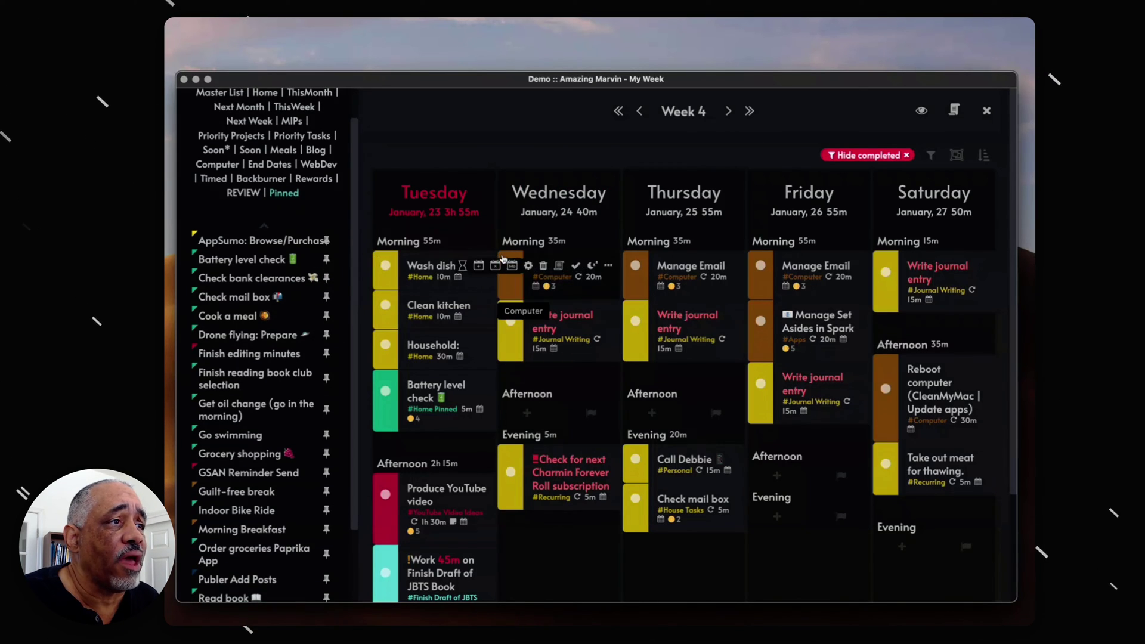
pyautogui.moveTo(592, 358)
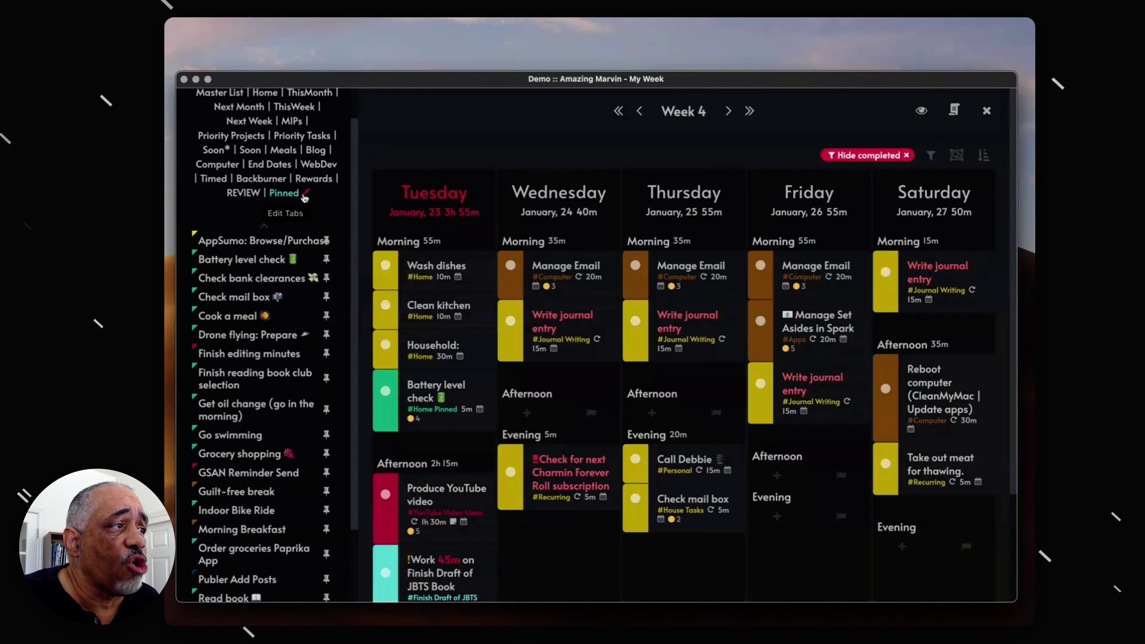
pyautogui.scroll(2, 318, 143)
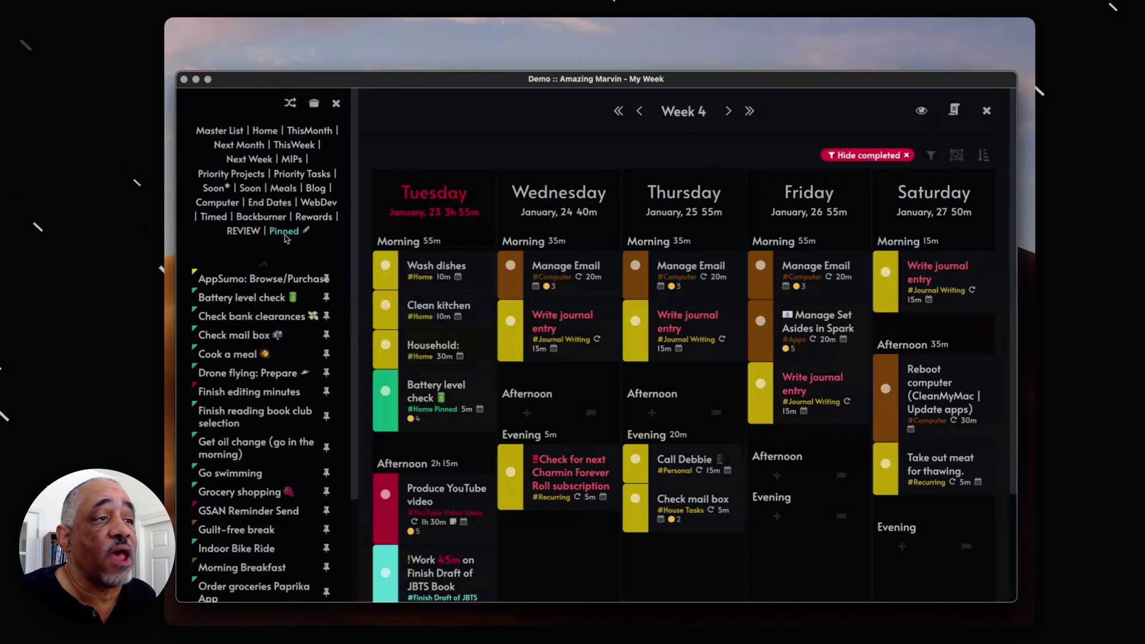
pyautogui.scroll(-4, 282, 245)
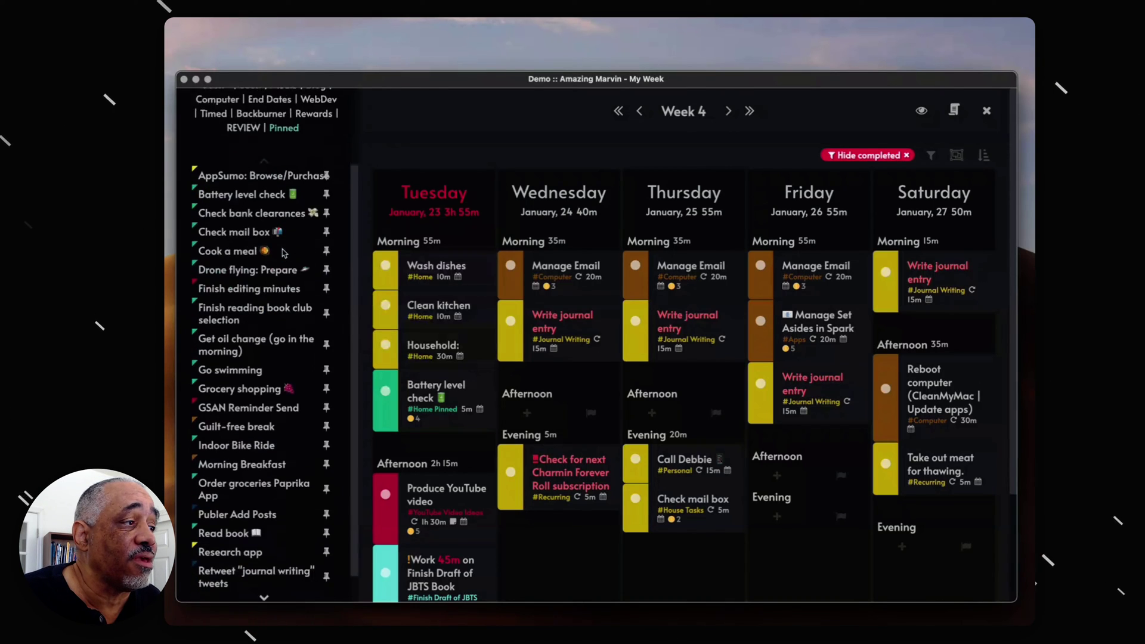
pyautogui.scroll(3, 283, 248)
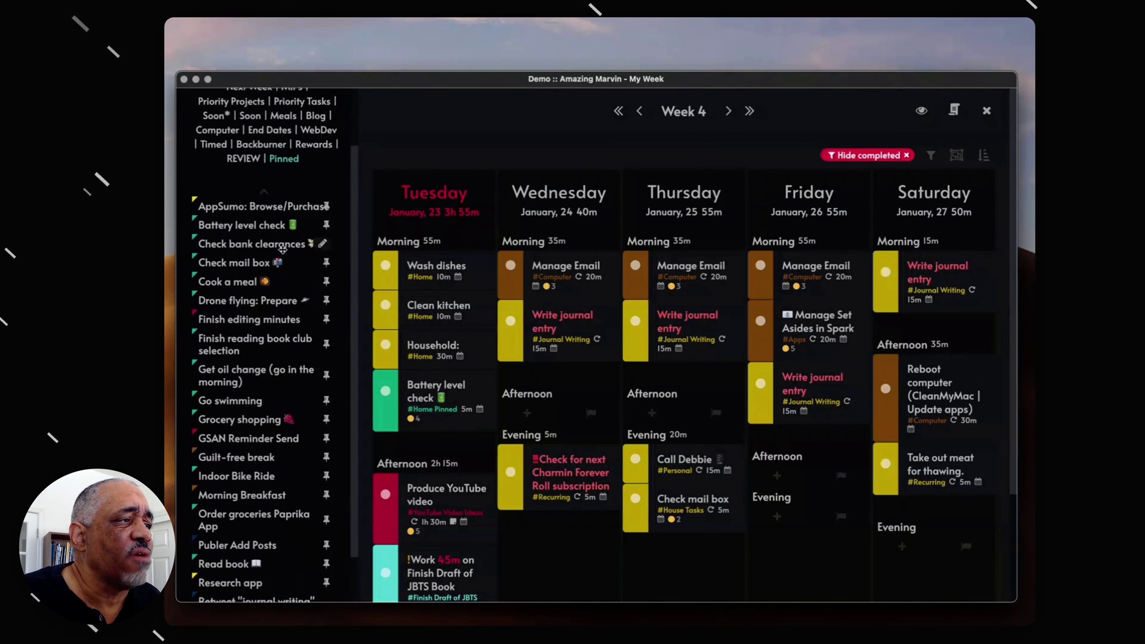
pyautogui.scroll(1, 309, 192)
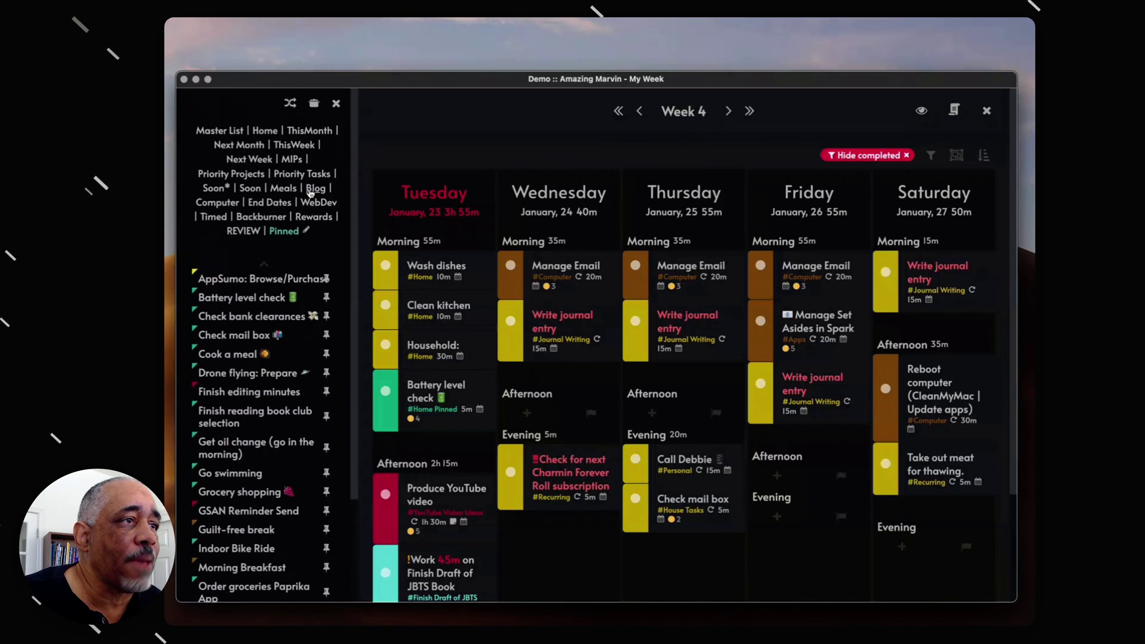
# Exit My Week to Daily Tasks and bring up an empty quick-capture box.
pyautogui.click(988, 110)
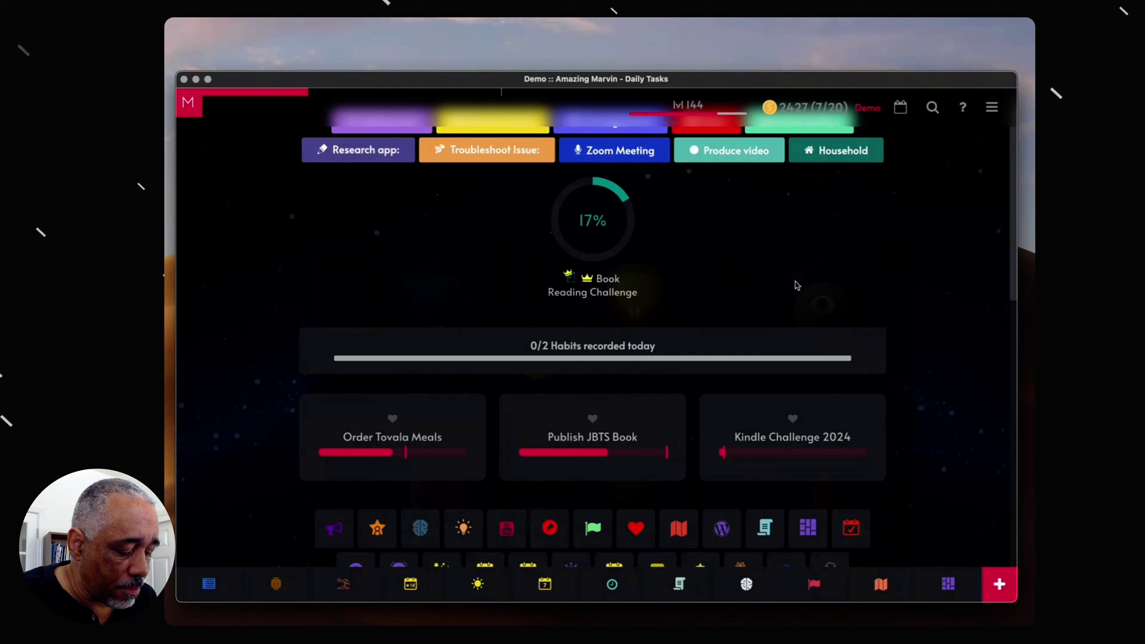
pyautogui.hotkey('alt', 'space')
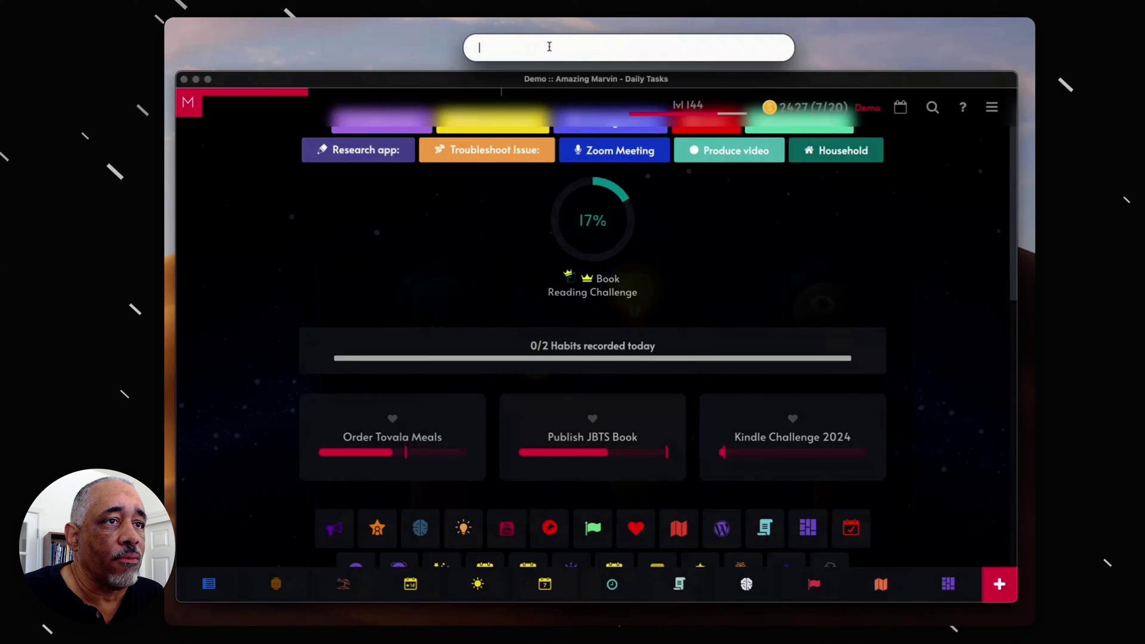
pyautogui.press('Escape')
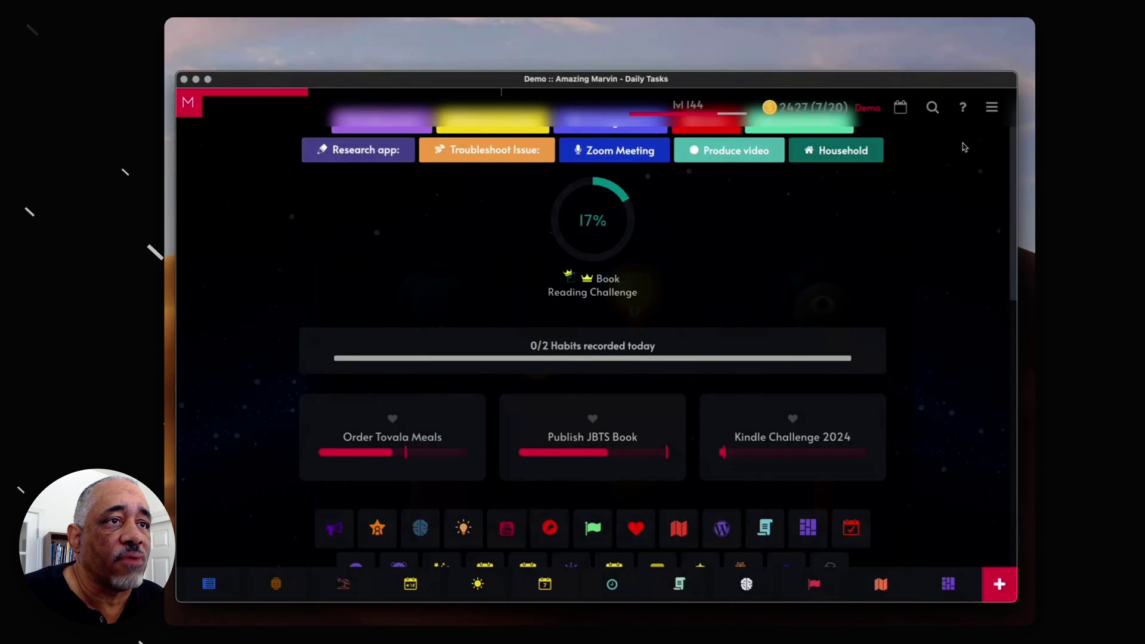
pyautogui.click(964, 108)
pyautogui.click(908, 256)
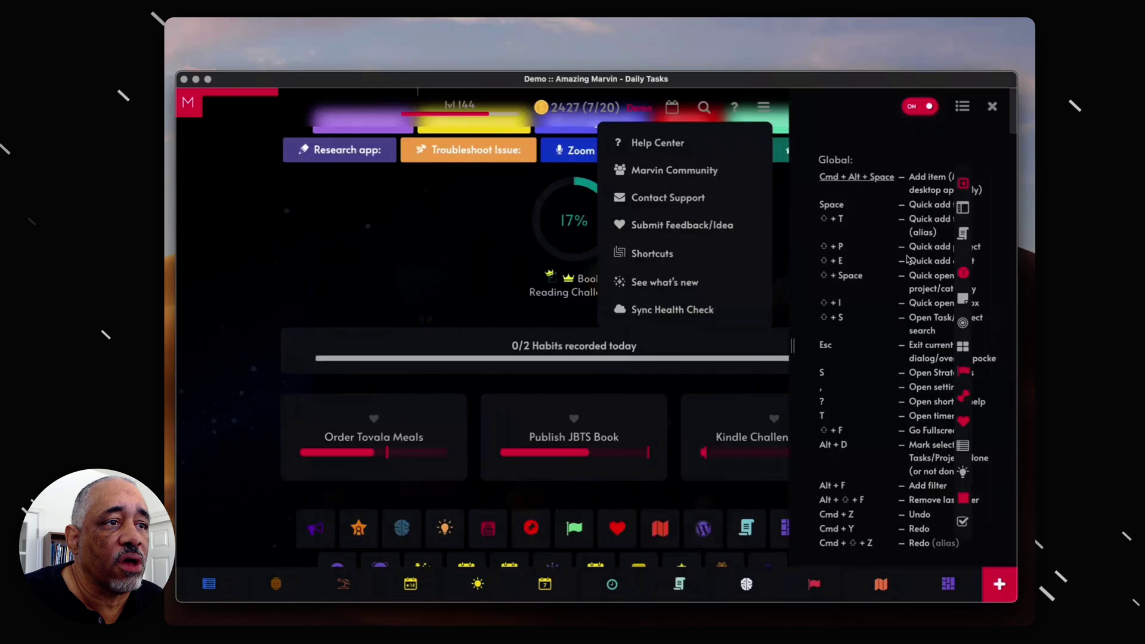
pyautogui.click(875, 179)
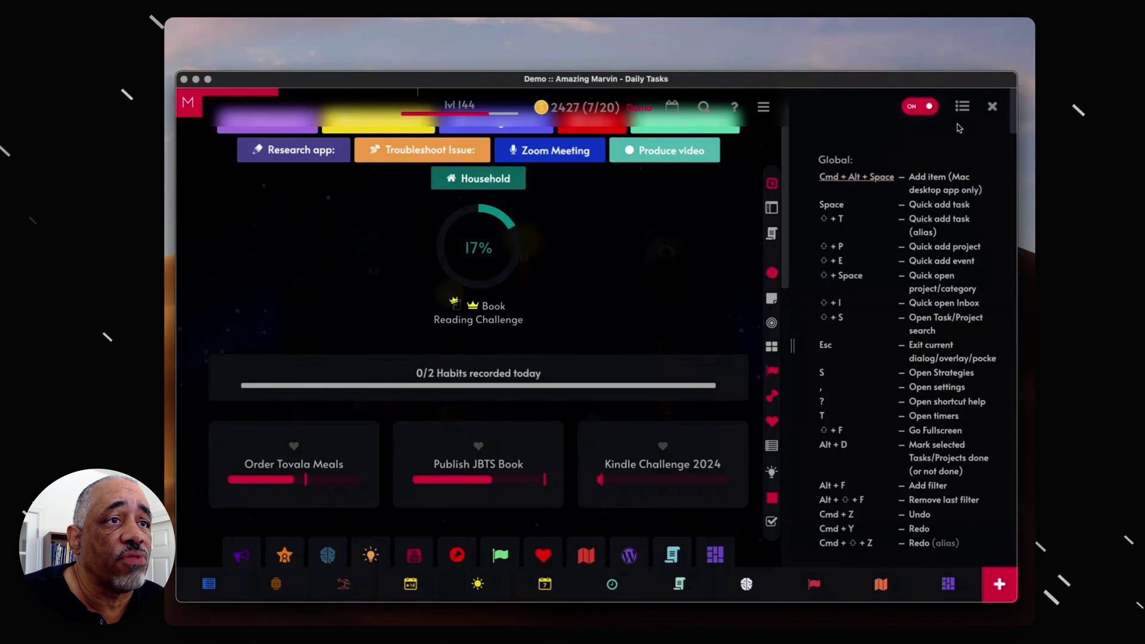
pyautogui.click(992, 106)
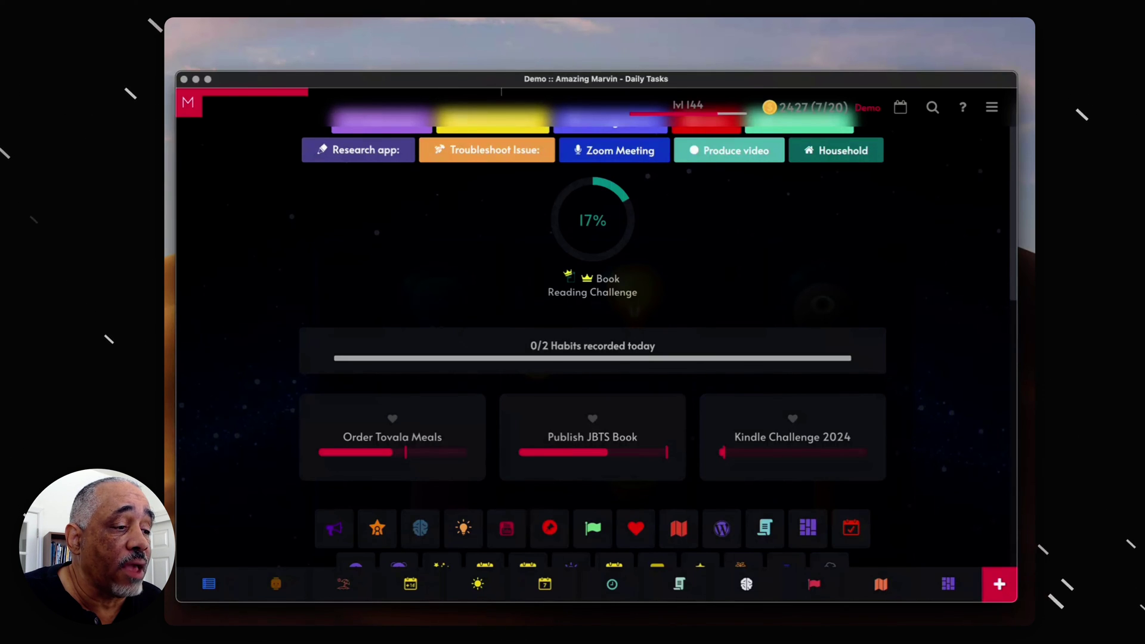
pyautogui.rightClick(607, 639)
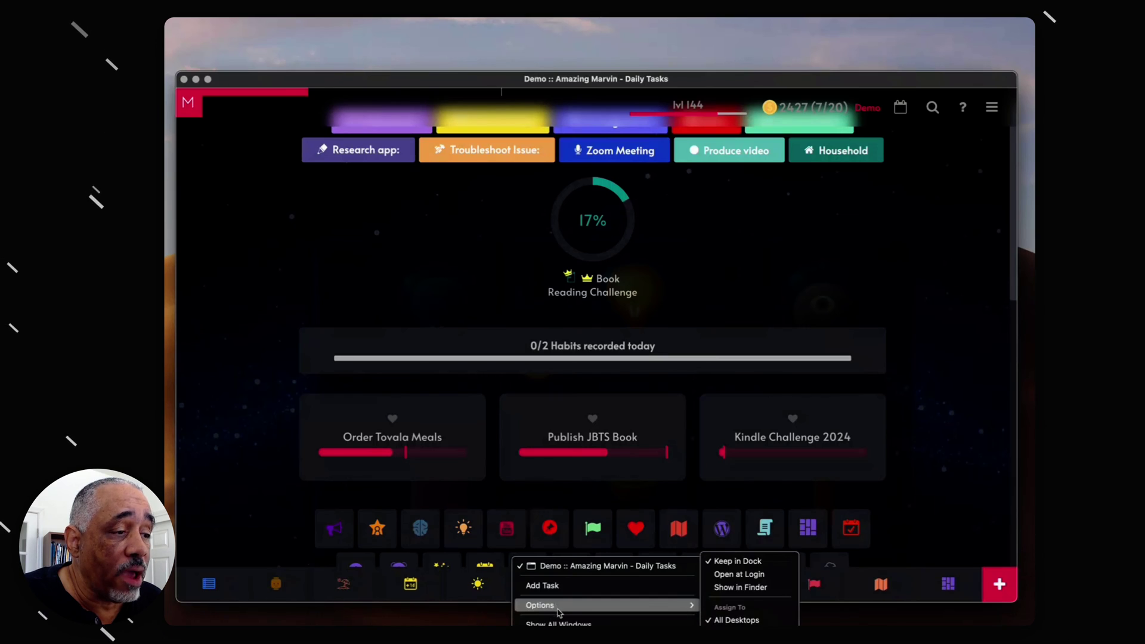
pyautogui.moveTo(572, 604)
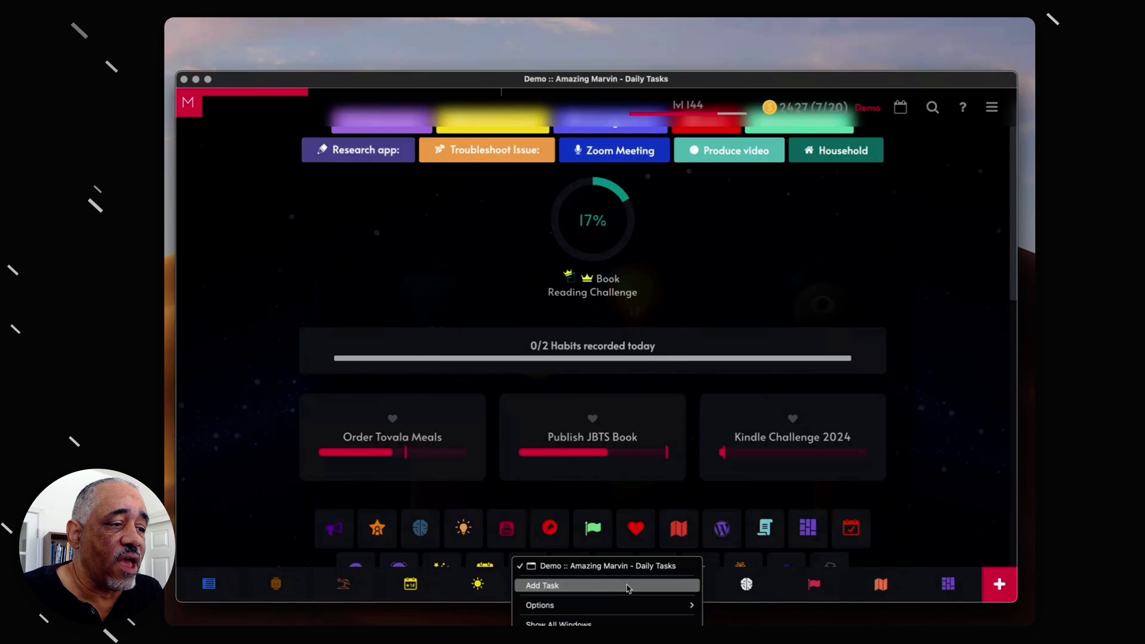
pyautogui.click(628, 587)
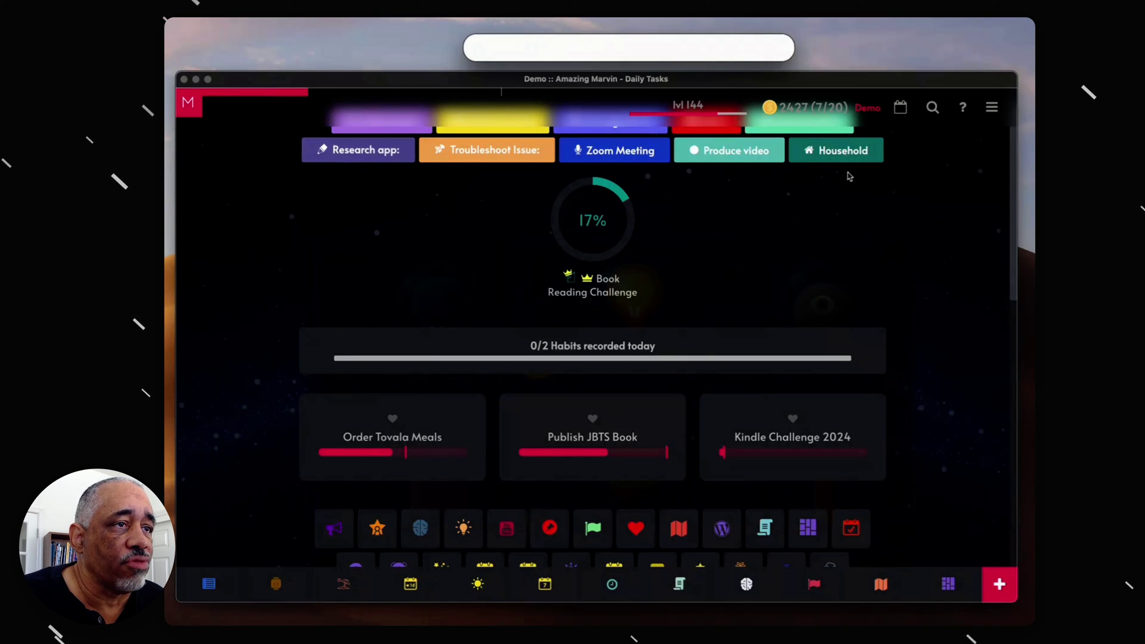
pyautogui.press('Escape')
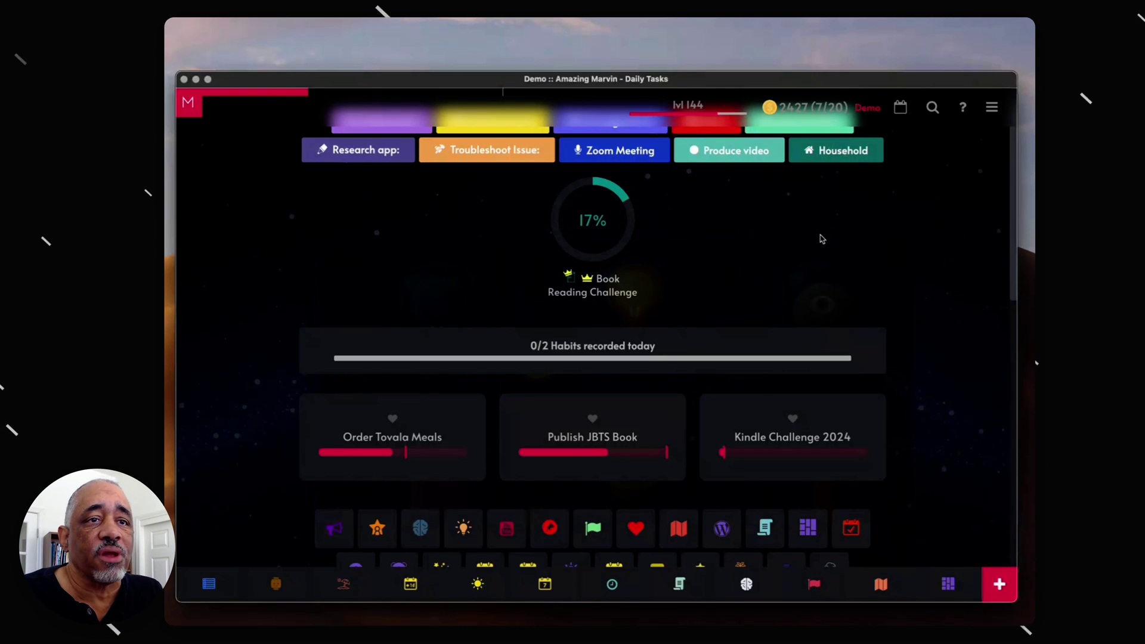